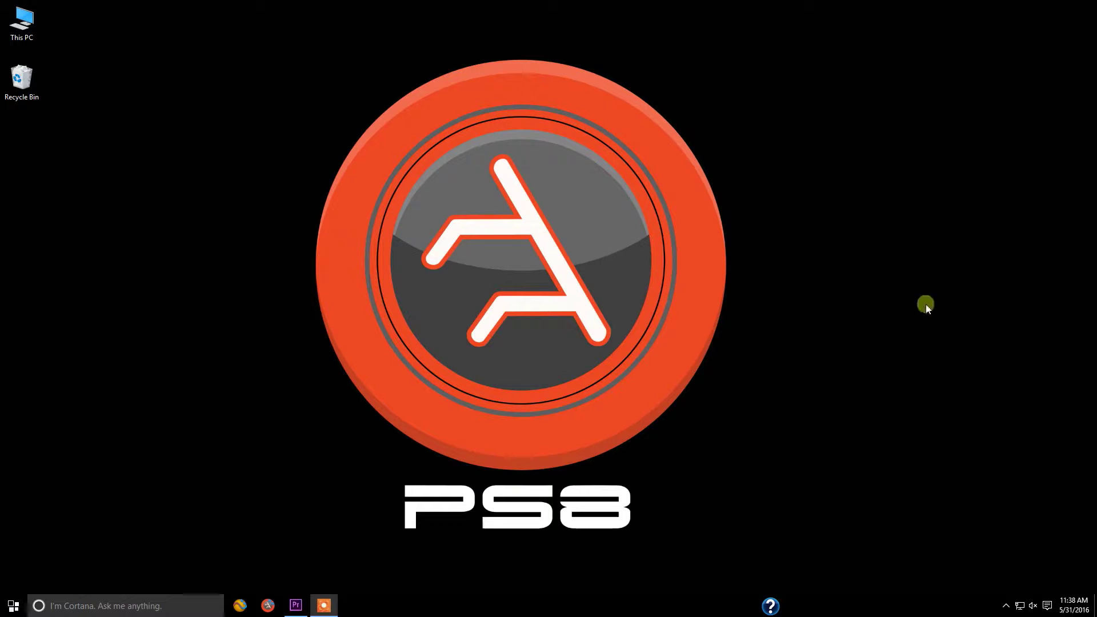
# - Launch the PS8 DSP software to bring up the DSP control and frequency response chart windows
pyautogui.click(265, 611)
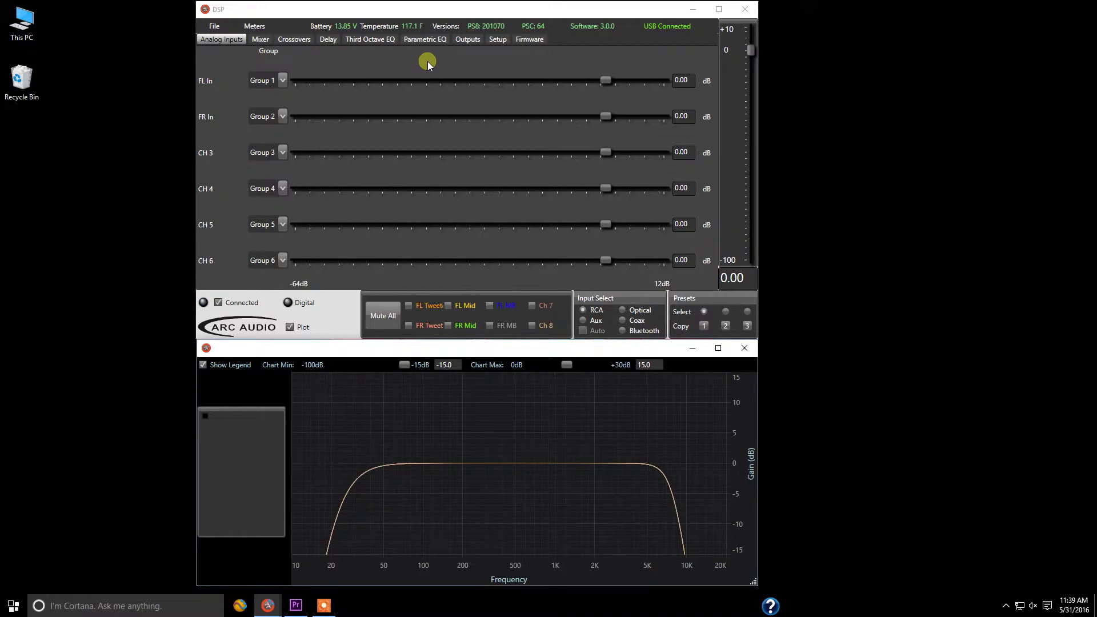
# - On the Setup page, label output channels Ch 7 and Ch 8 as SUB
pyautogui.click(497, 41)
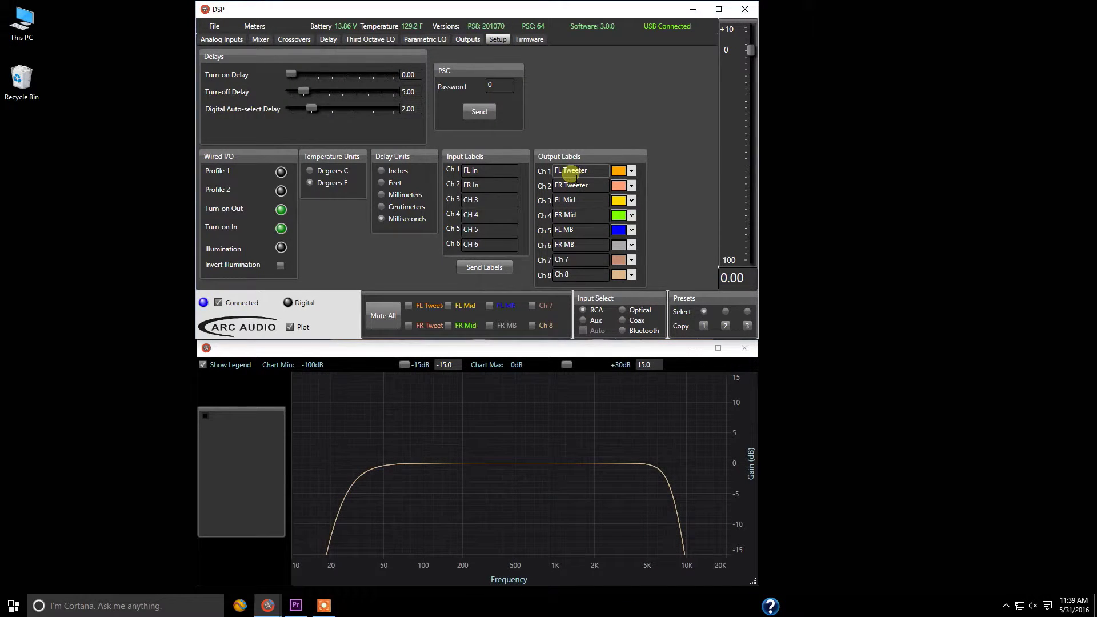
pyautogui.click(571, 260)
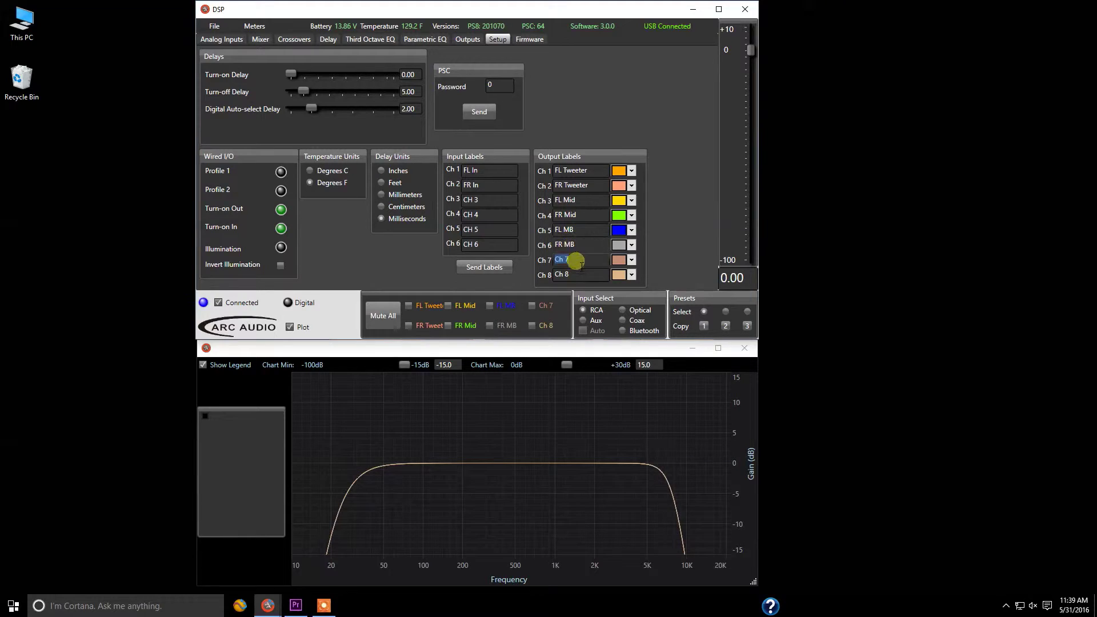
pyautogui.write('SUB')
pyautogui.press('Tab')
pyautogui.write('SUB')
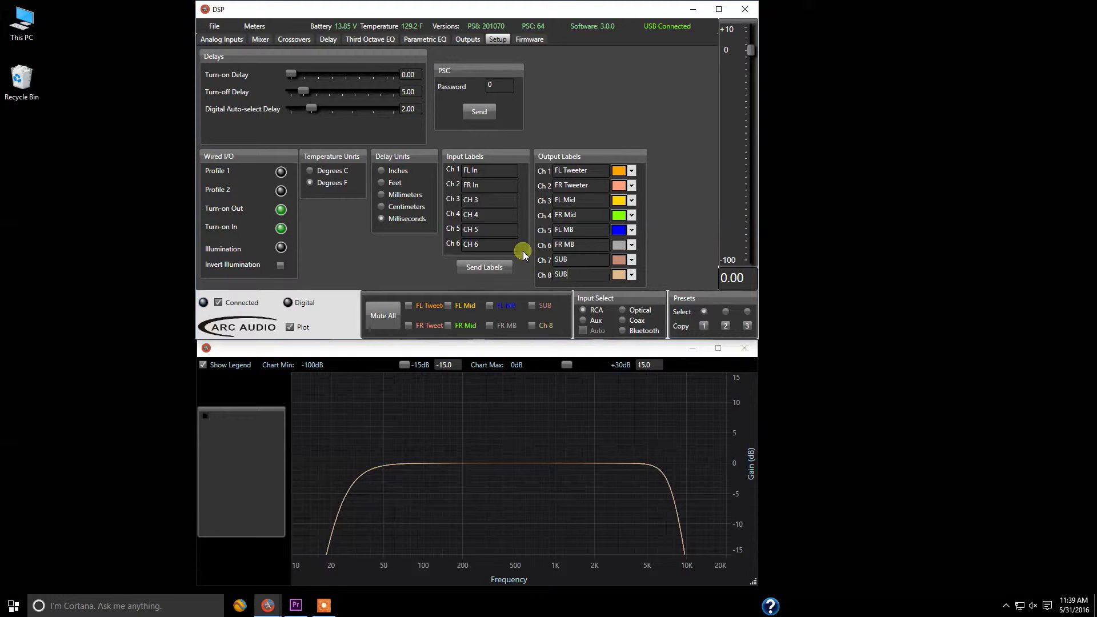
# - Send the updated channel labels to the processor
pyautogui.click(493, 173)
pyautogui.click(493, 175)
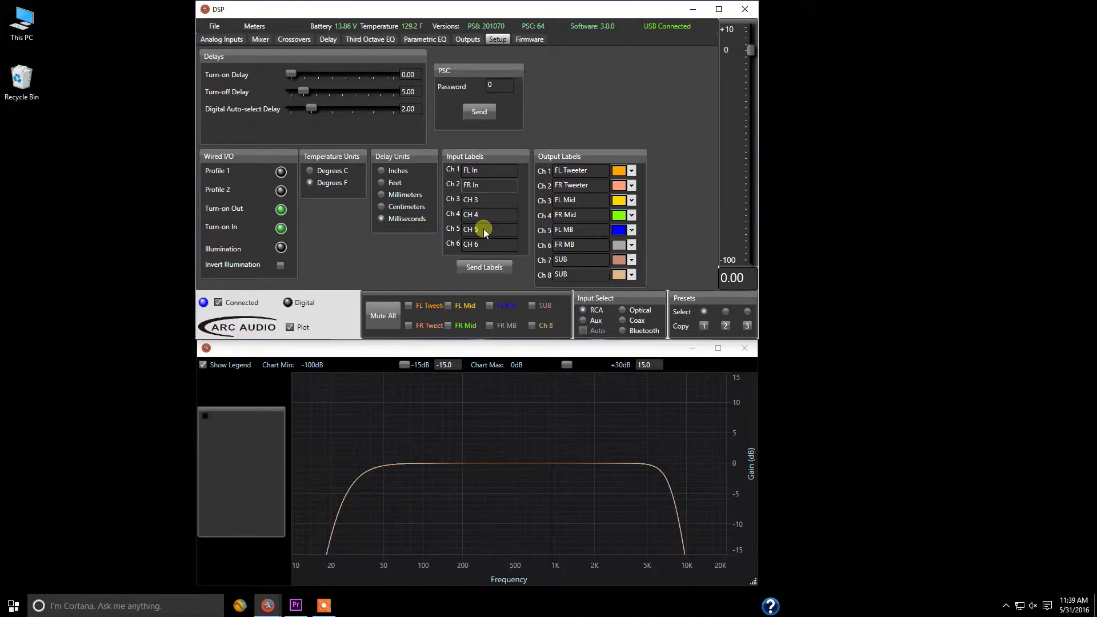
pyautogui.click(483, 268)
pyautogui.click(480, 171)
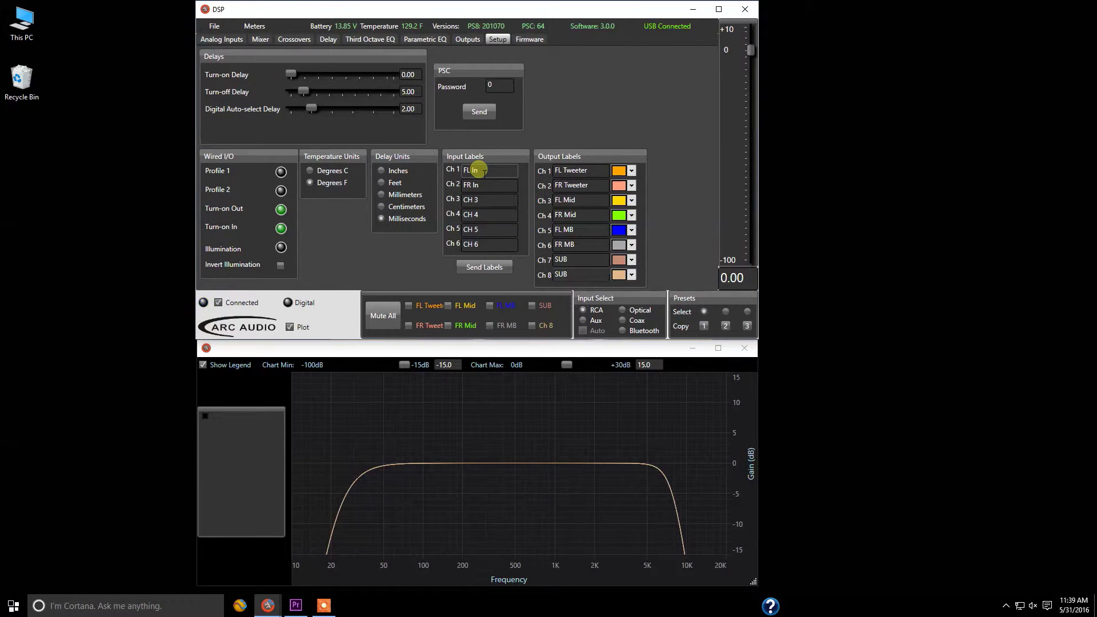
pyautogui.click(488, 199)
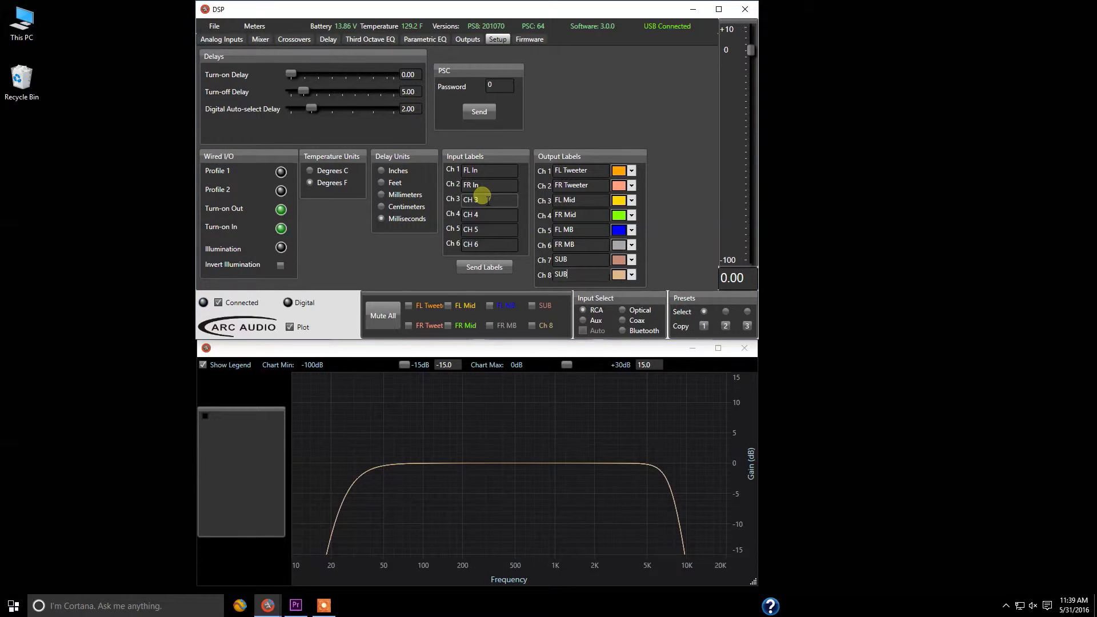
pyautogui.click(485, 268)
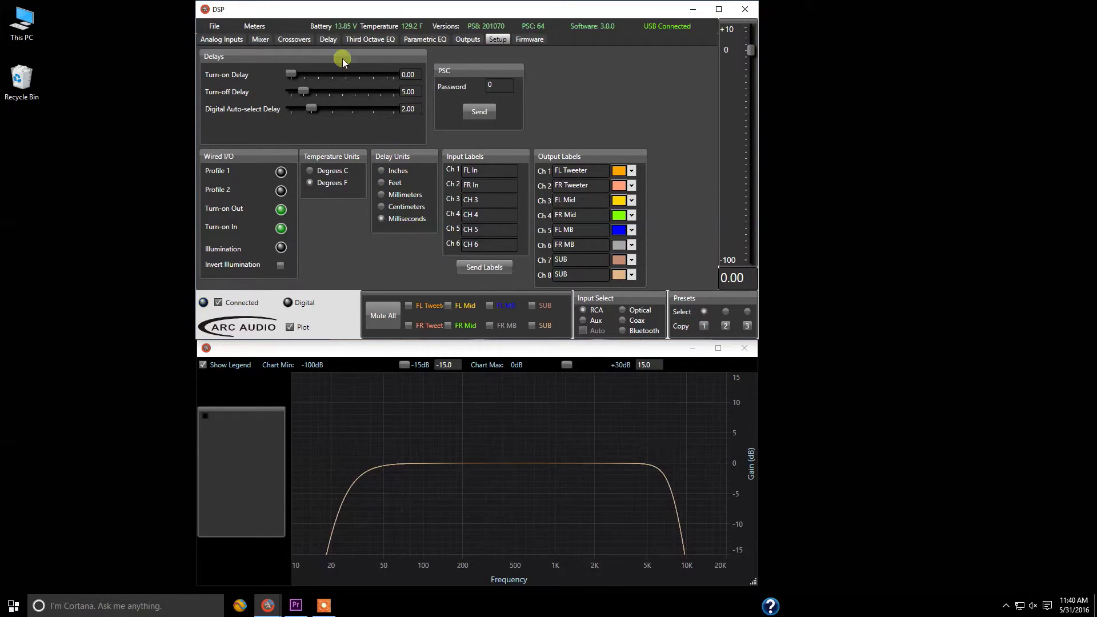
pyautogui.click(327, 40)
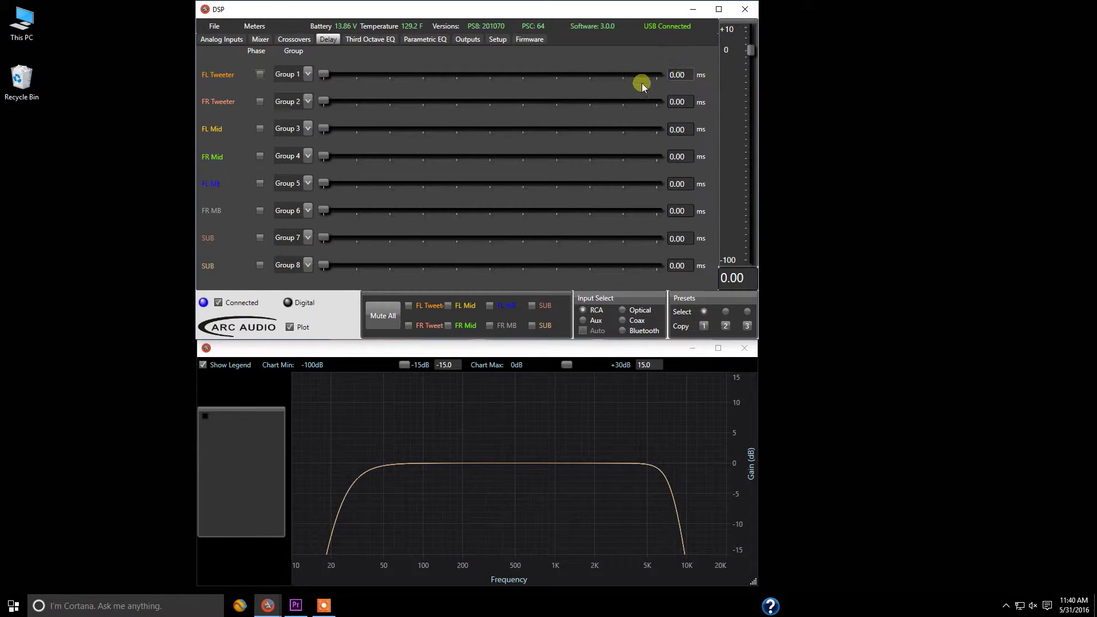
pyautogui.click(489, 39)
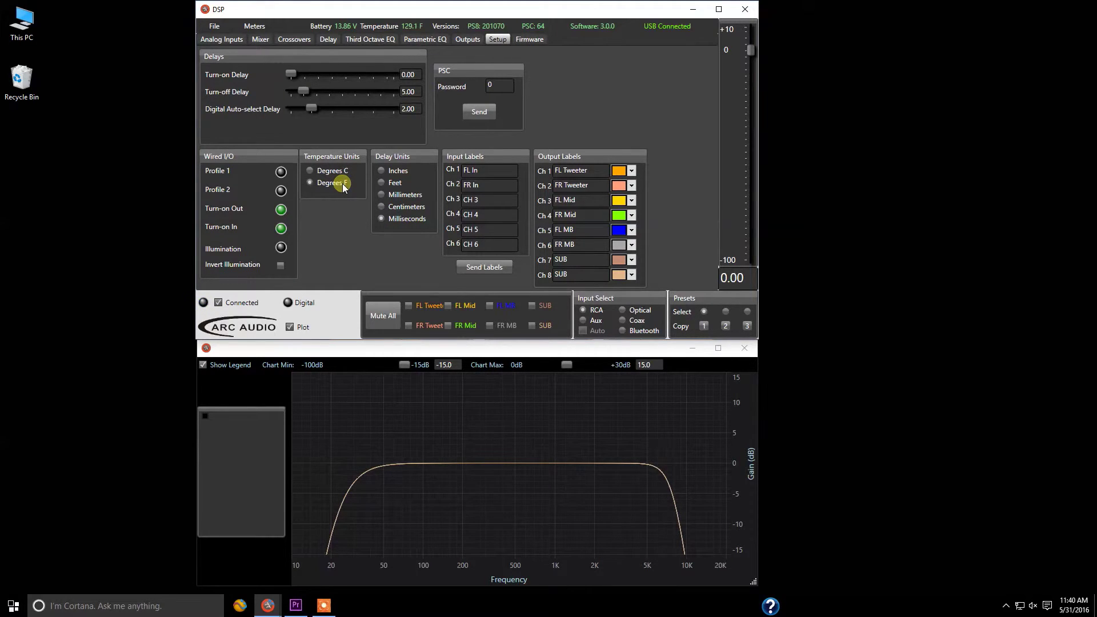
# - Show the Outputs page, keeping FL Mid assigned to Front Left
pyautogui.click(473, 39)
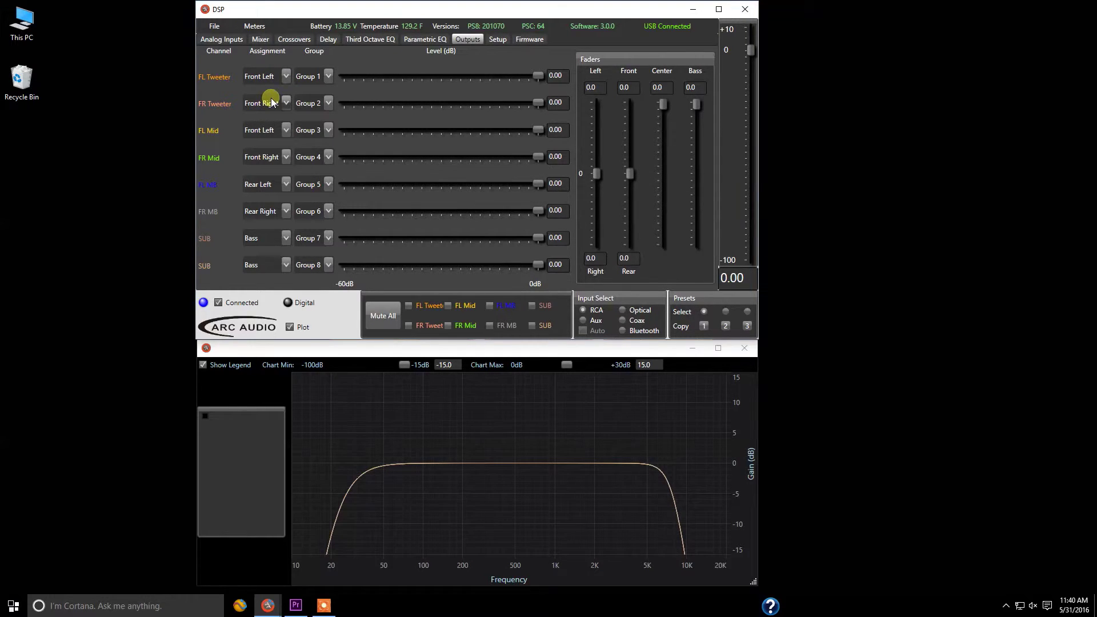
pyautogui.click(284, 131)
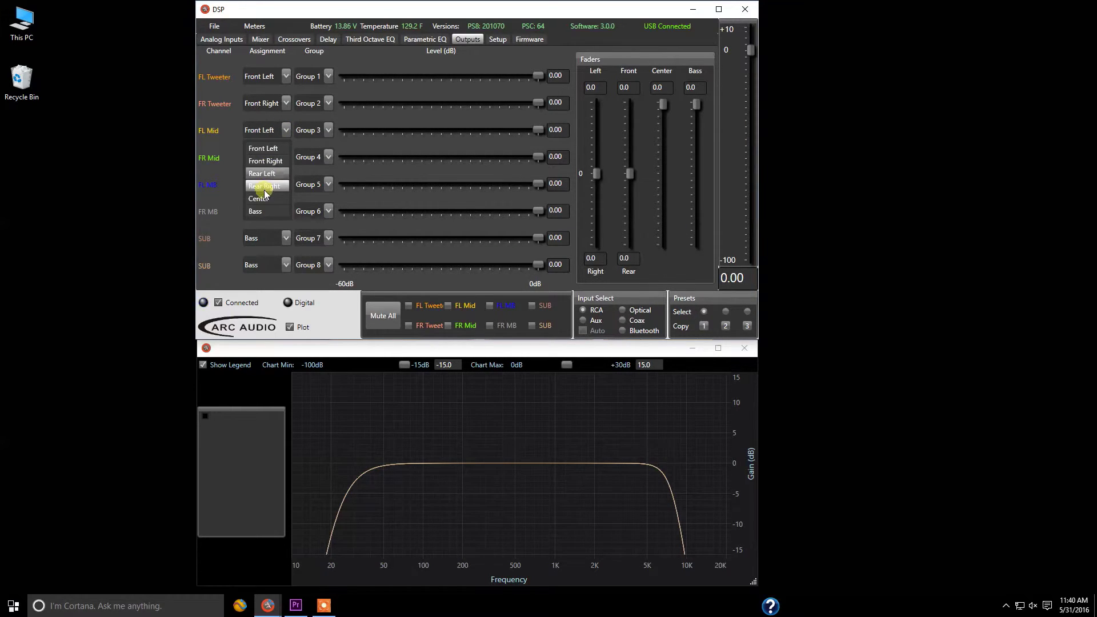
pyautogui.click(264, 150)
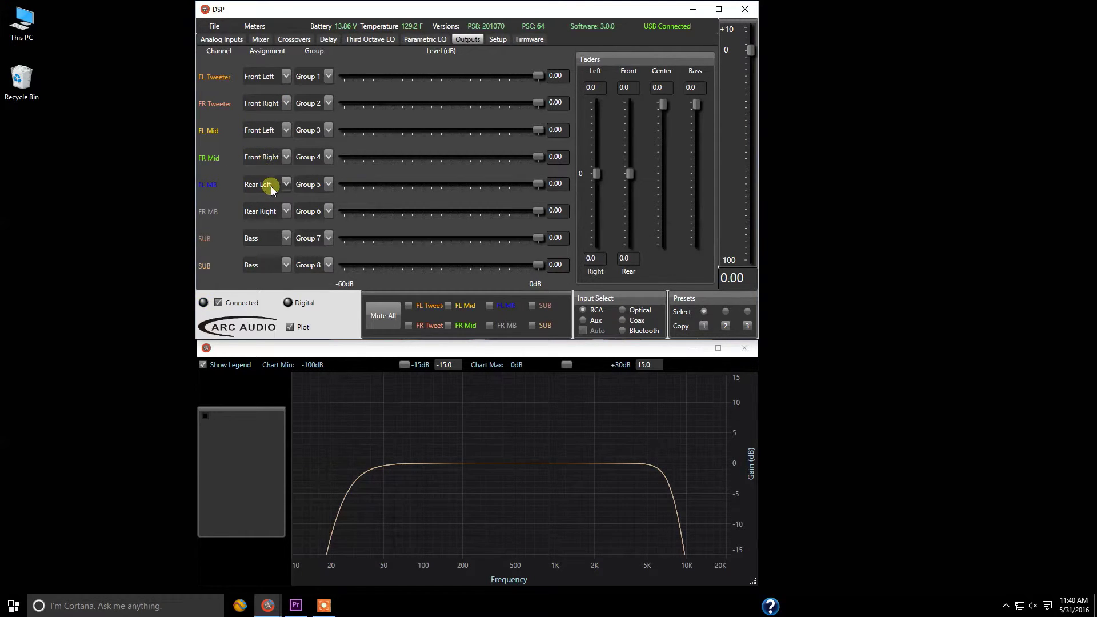
# - Set FL MB's assignment to Rear Left and the SUB channel's to Bass
pyautogui.click(286, 182)
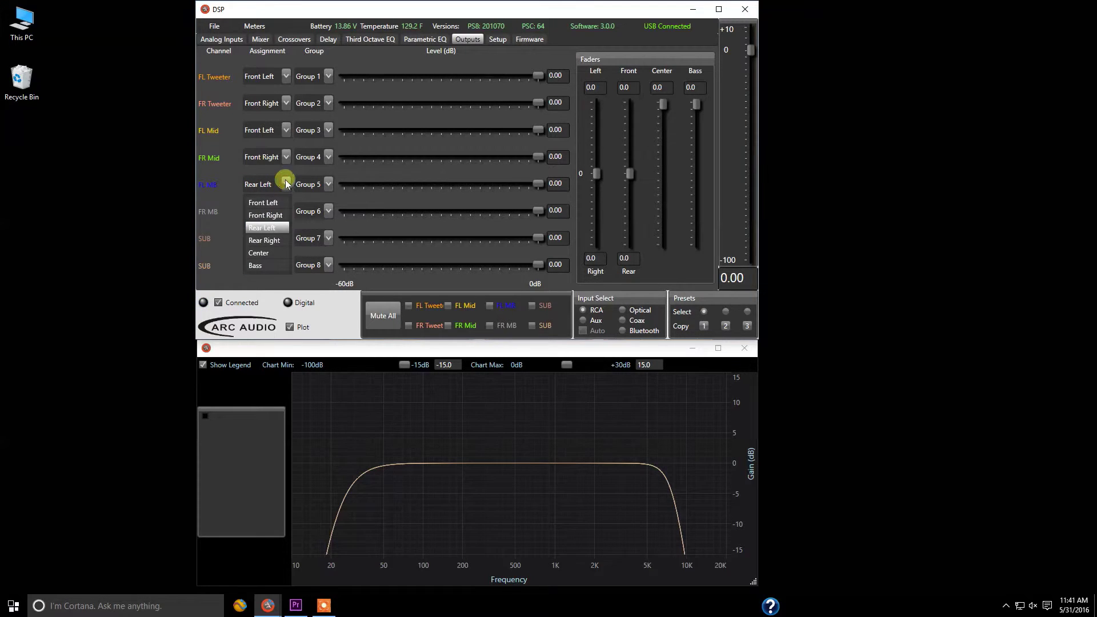
pyautogui.click(266, 203)
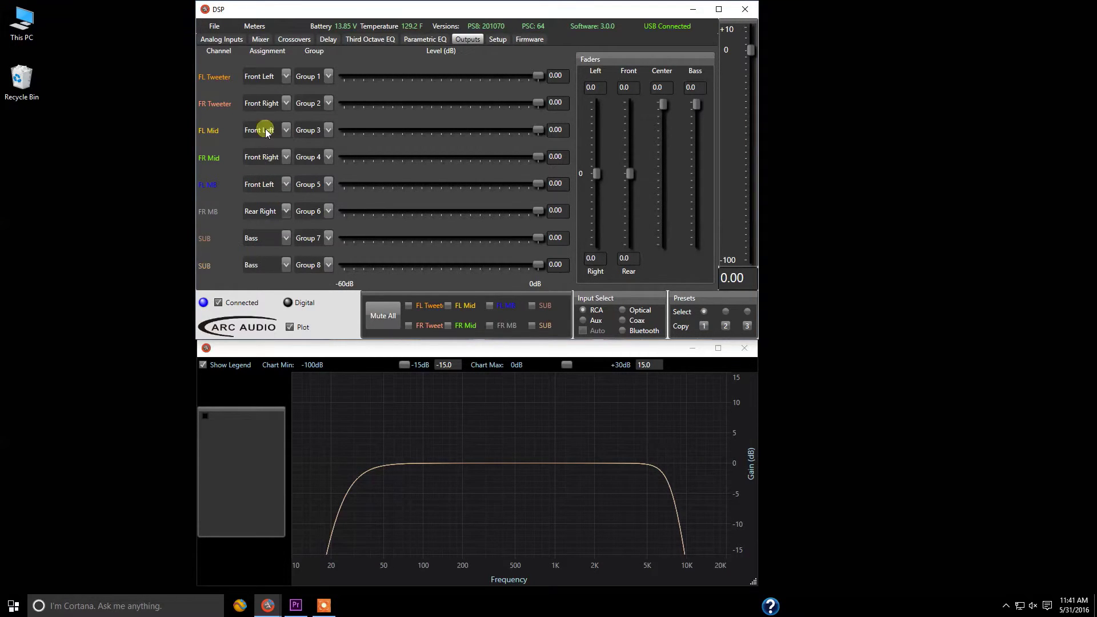
pyautogui.click(284, 186)
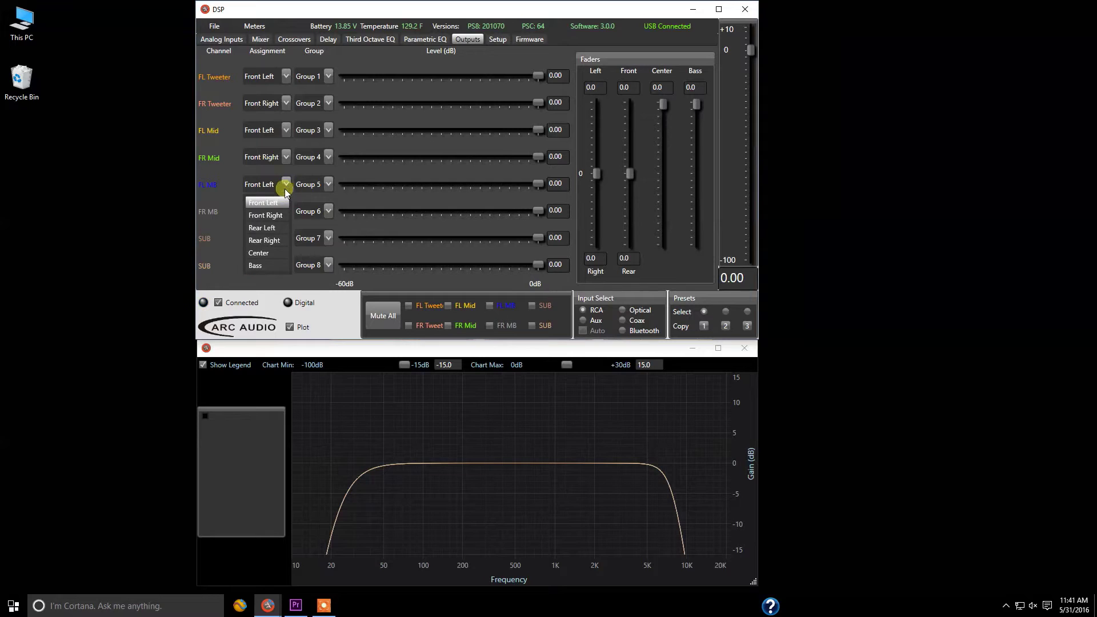
pyautogui.click(276, 227)
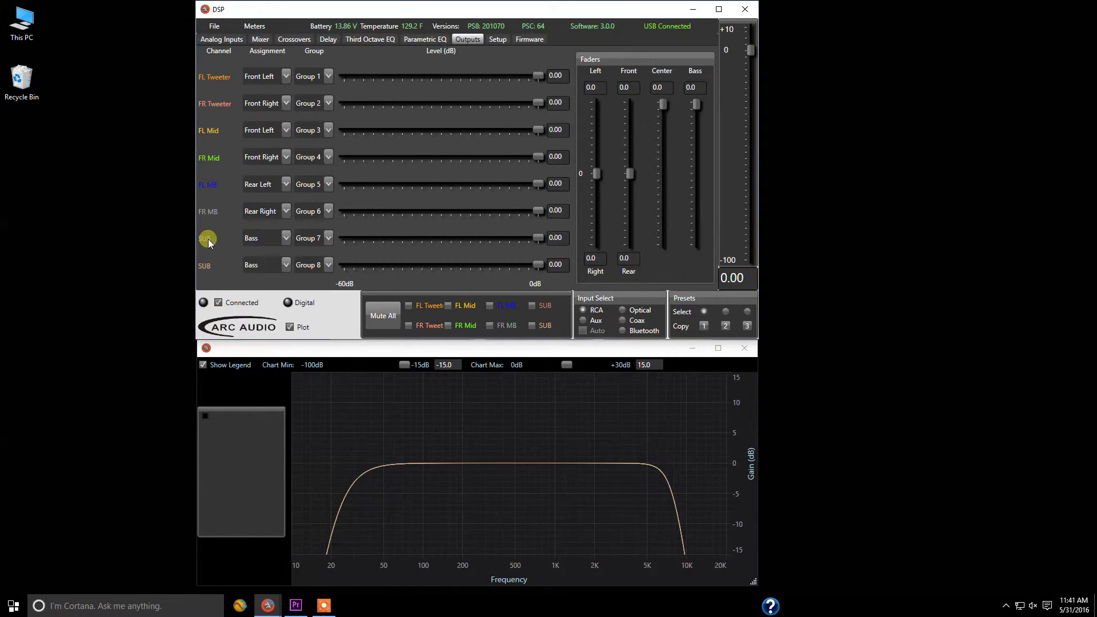
pyautogui.click(286, 236)
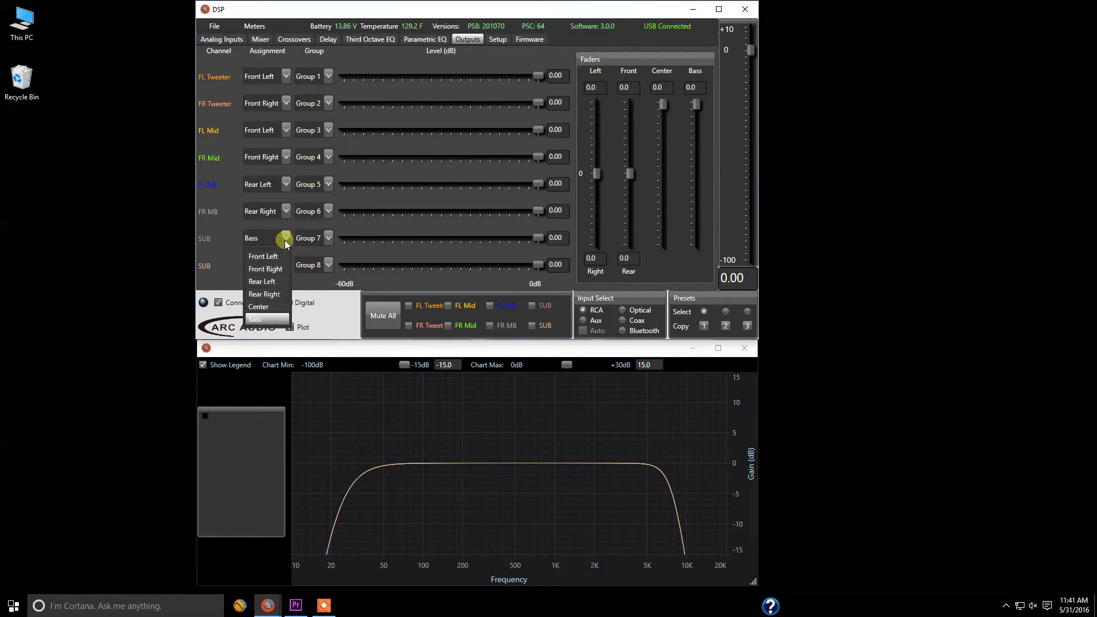
pyautogui.click(268, 319)
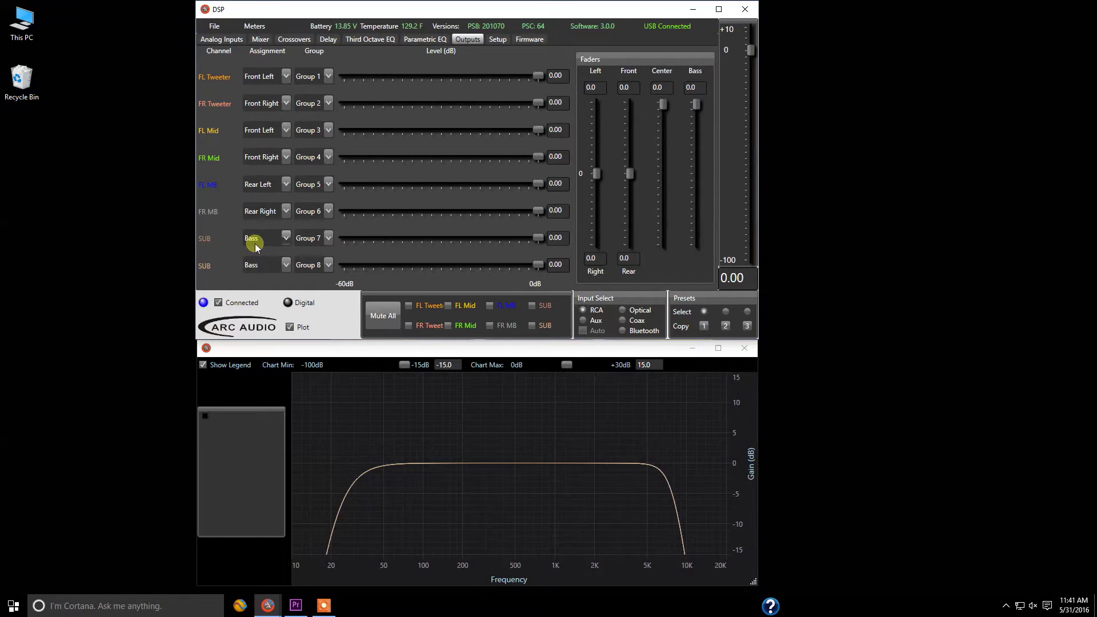
# - Switch FL Tweeter's assignment to Bass, then return it to Front Left
pyautogui.click(288, 76)
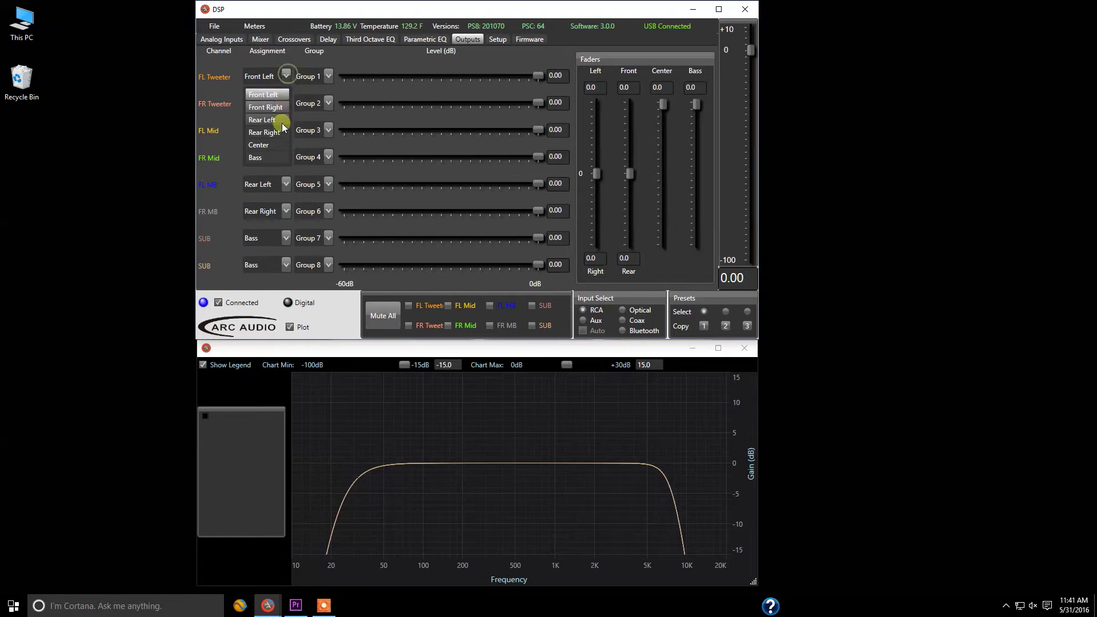
pyautogui.click(263, 160)
pyautogui.click(287, 76)
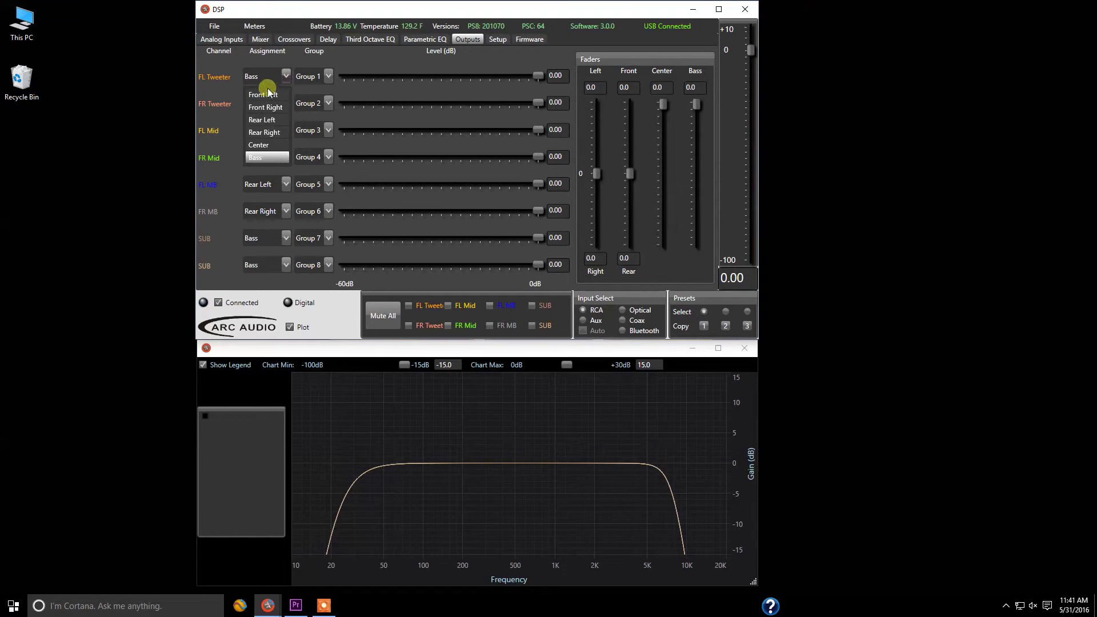
pyautogui.click(264, 89)
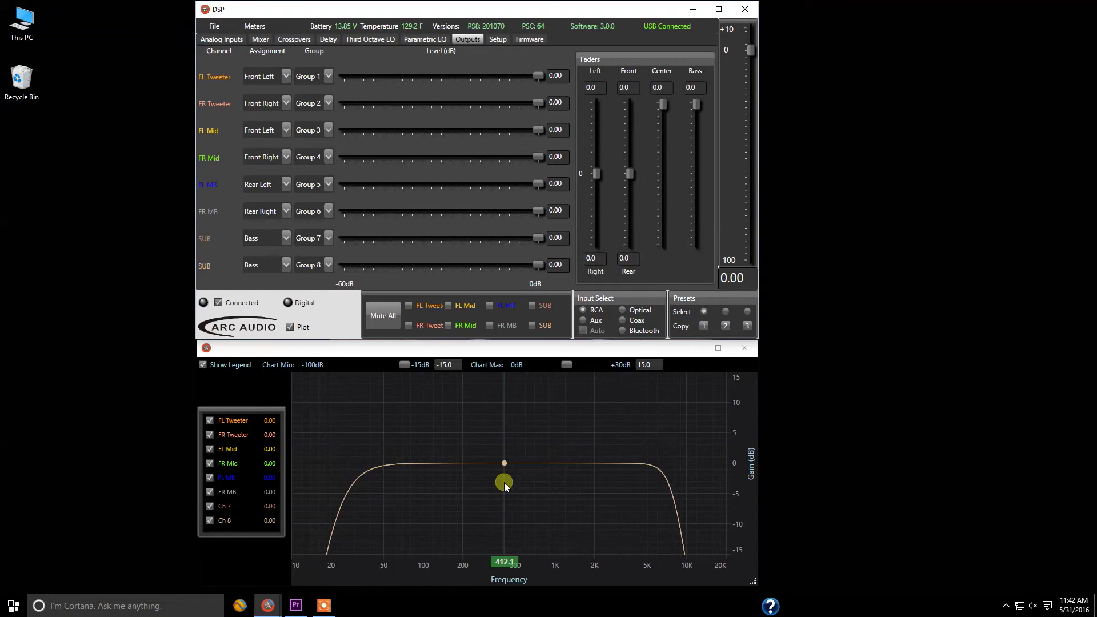
# - Show the Internal, Input and Output Levels meter windows beside the DSP control window
pyautogui.click(255, 28)
pyautogui.click(255, 78)
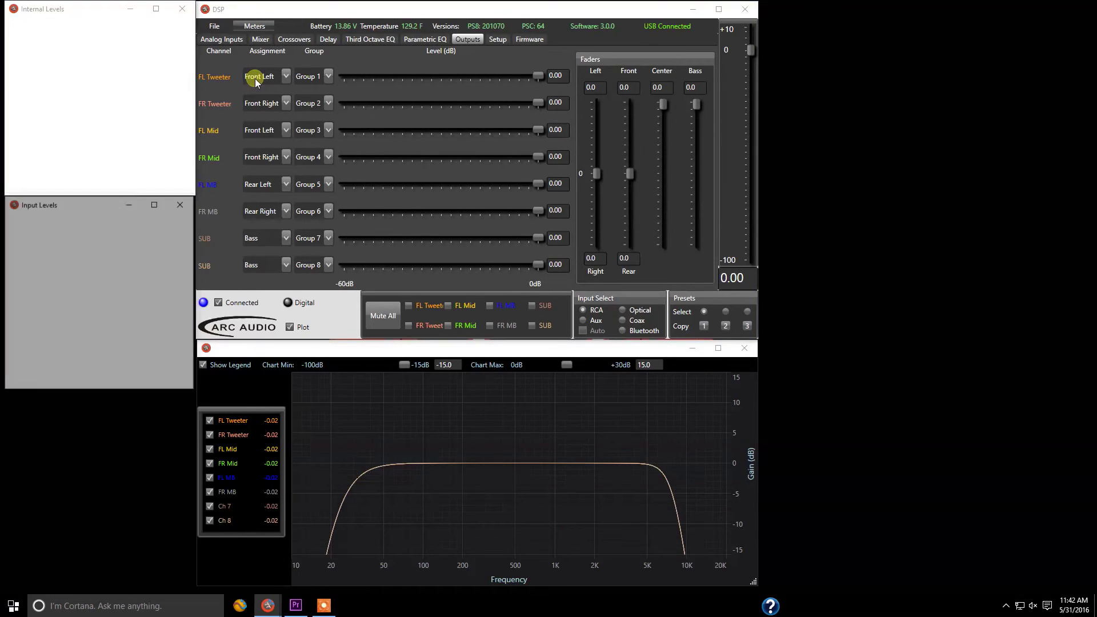
pyautogui.click(130, 10)
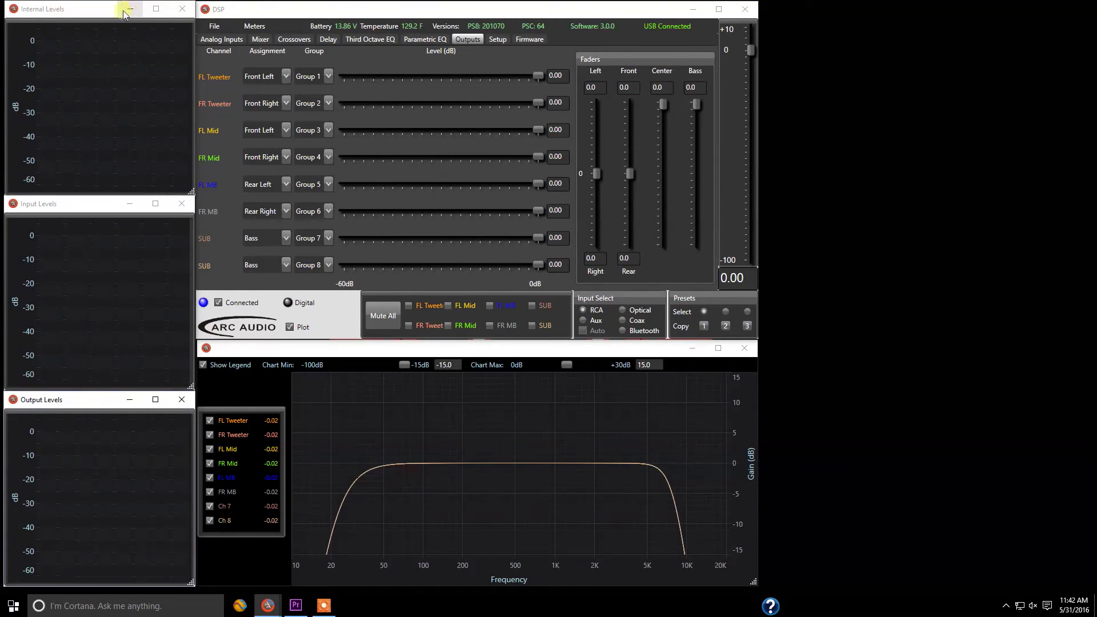
pyautogui.click(108, 14)
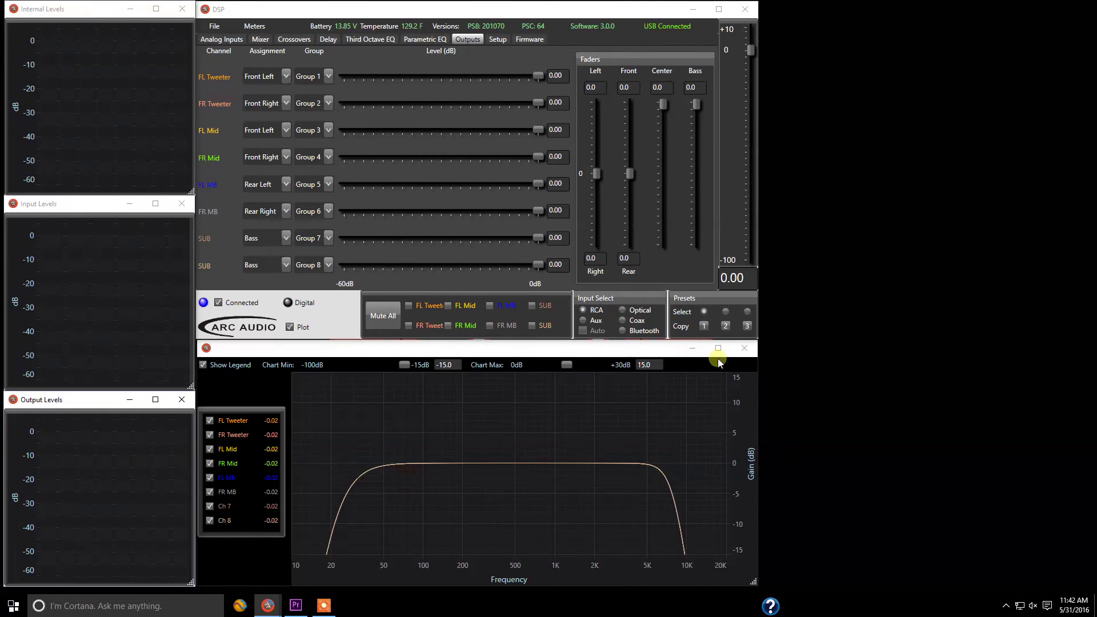
pyautogui.moveTo(765, 336)
pyautogui.mouseDown()
pyautogui.moveTo(962, 314)
pyautogui.moveTo(766, 323)
pyautogui.mouseUp()
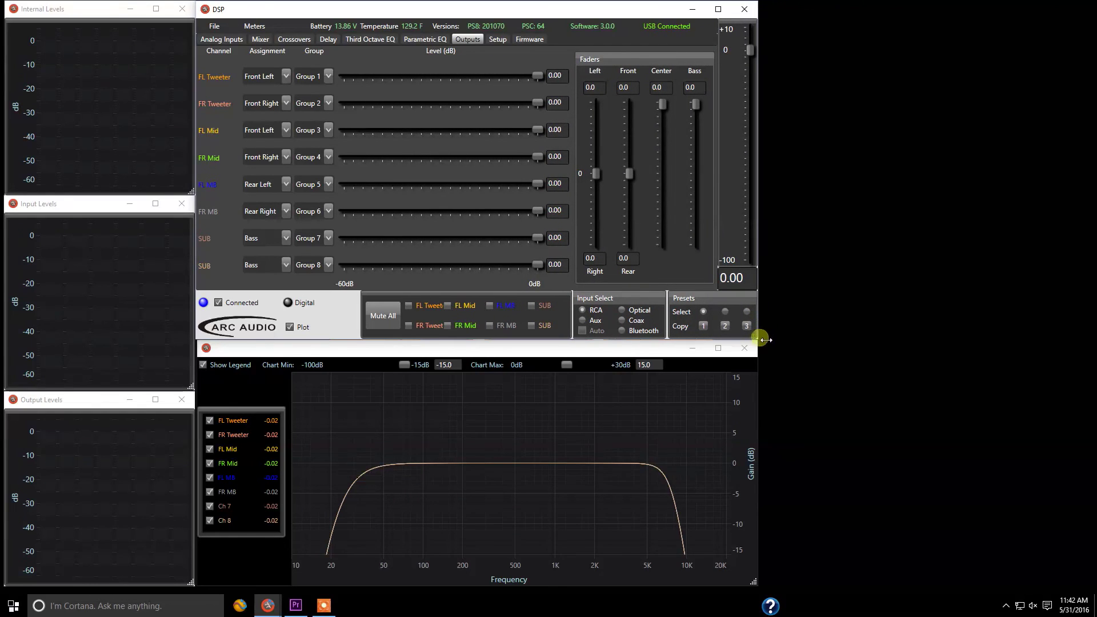
pyautogui.moveTo(764, 344)
pyautogui.mouseDown()
pyautogui.moveTo(838, 433)
pyautogui.moveTo(745, 306)
pyautogui.moveTo(760, 341)
pyautogui.mouseUp()
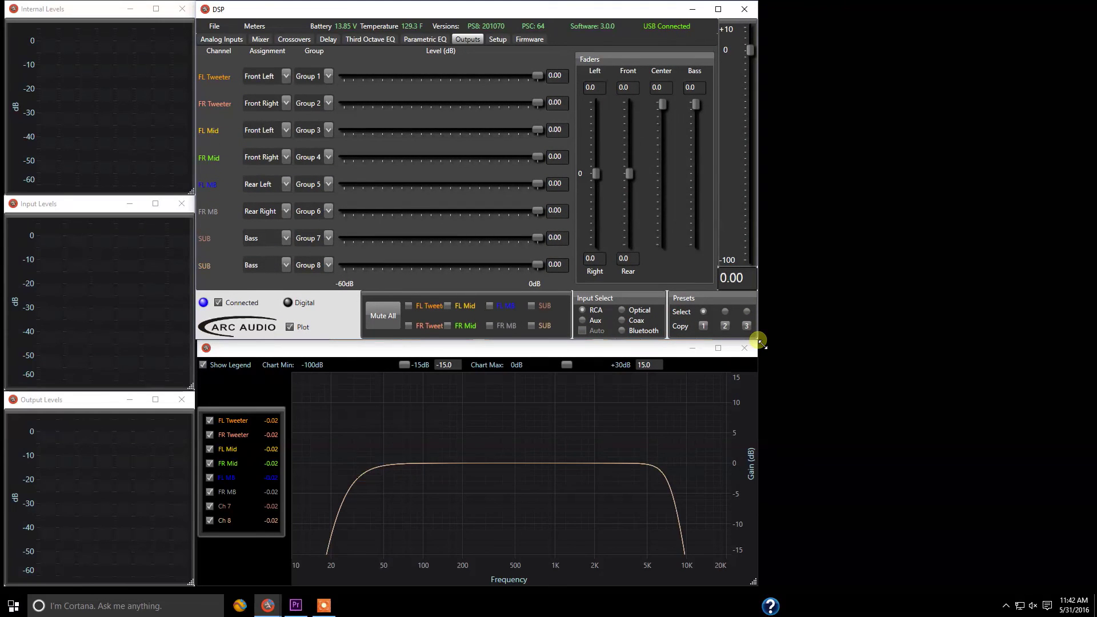